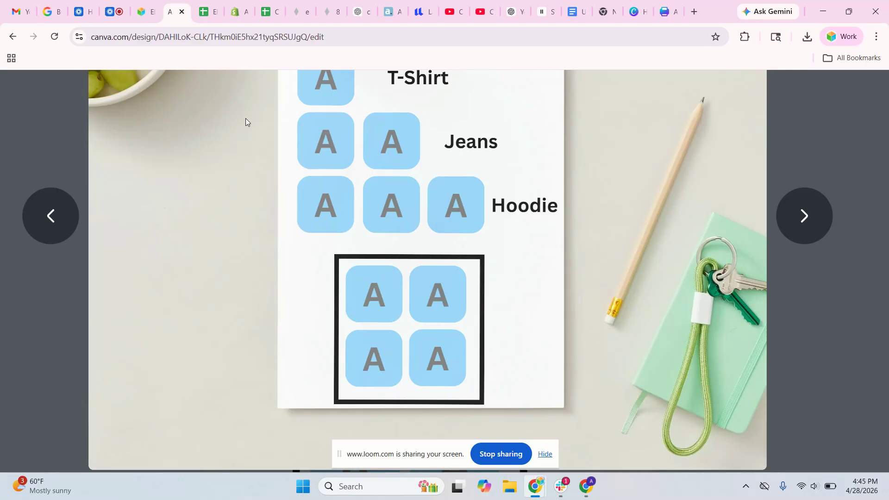
# Switch to Eliteworks, open the inventory items list and search it for "t"
pyautogui.click(145, 12)
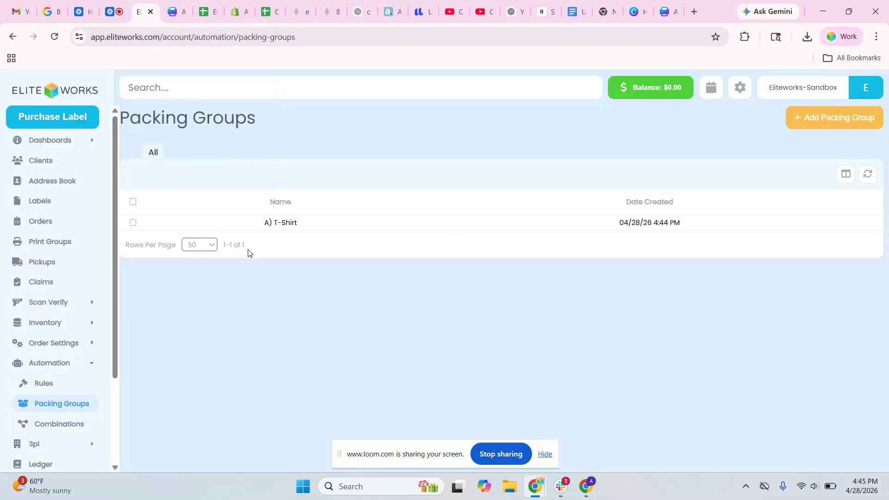
pyautogui.click(26, 330)
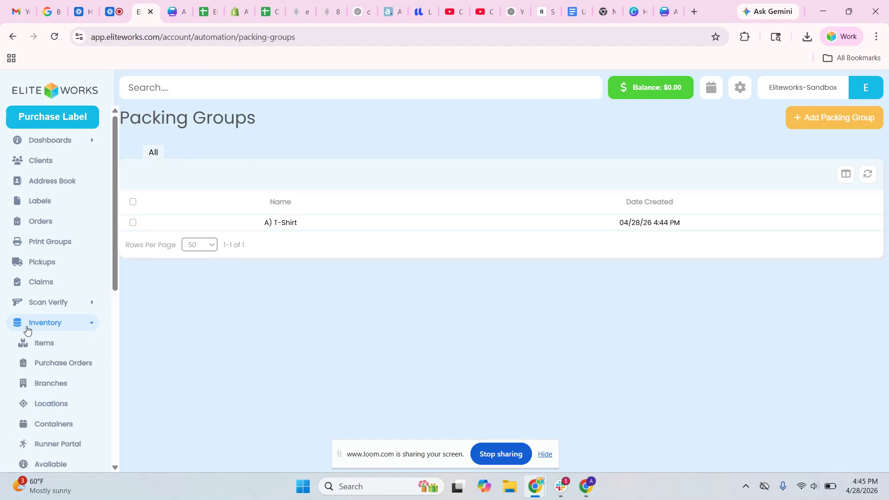
pyautogui.click(22, 348)
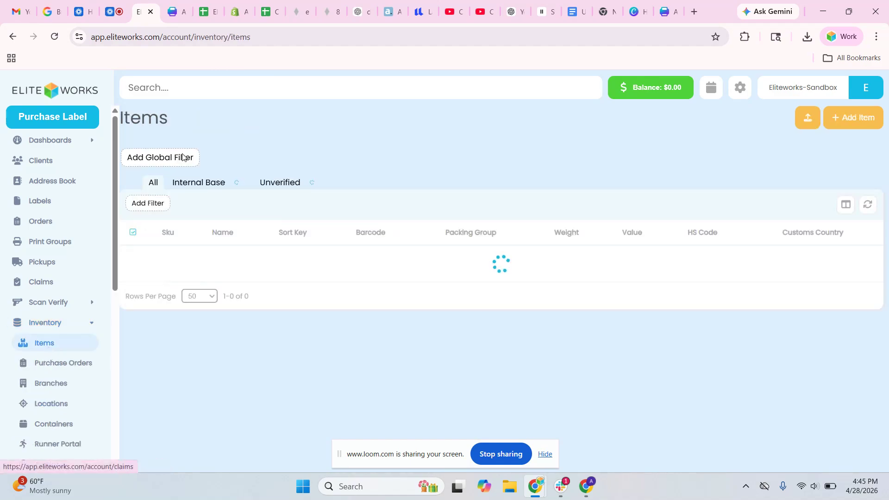
pyautogui.click(223, 91)
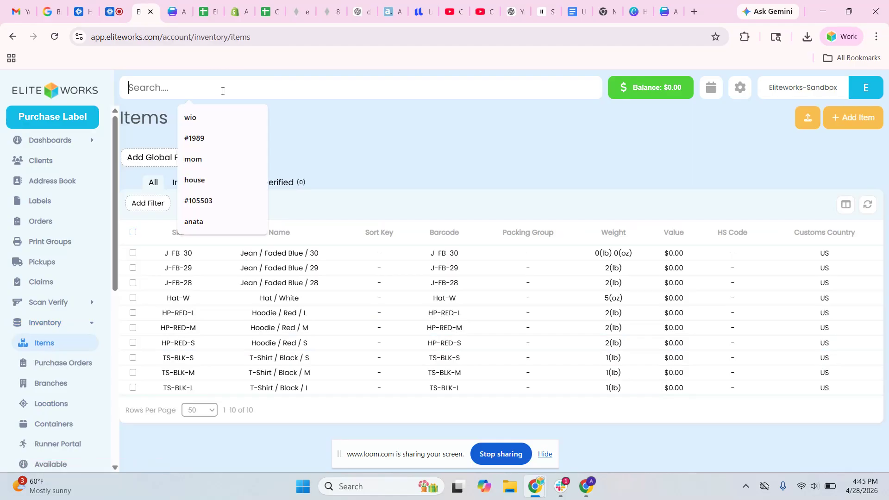
pyautogui.write('t')
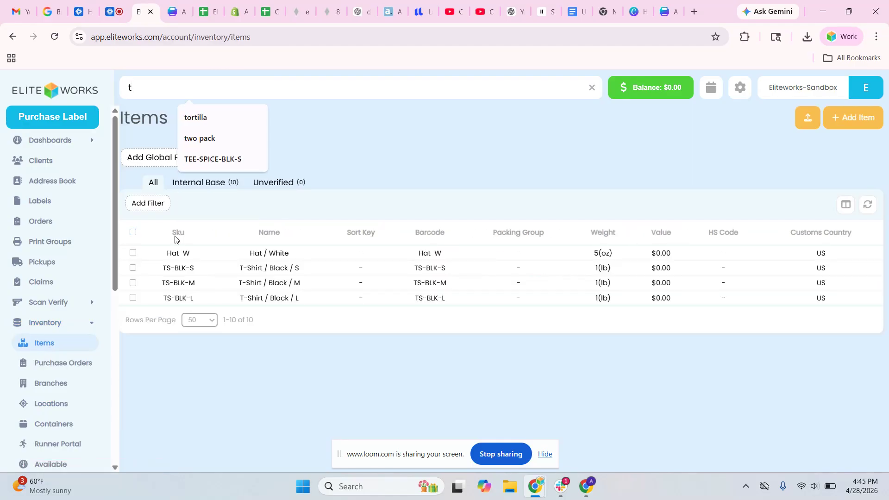
# Assign packing group A) T-Shirt to the single item T-Shirt / Black / S in its item details
pyautogui.click(195, 268)
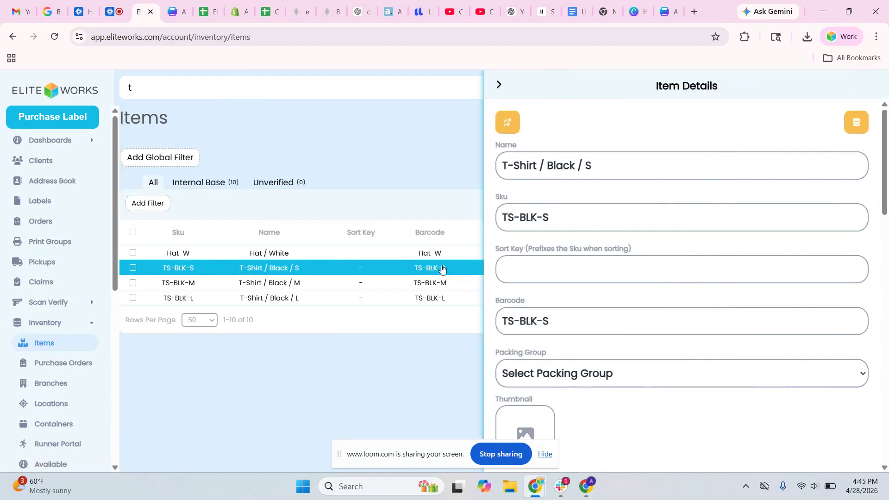
pyautogui.scroll(-2, 564, 362)
pyautogui.click(594, 314)
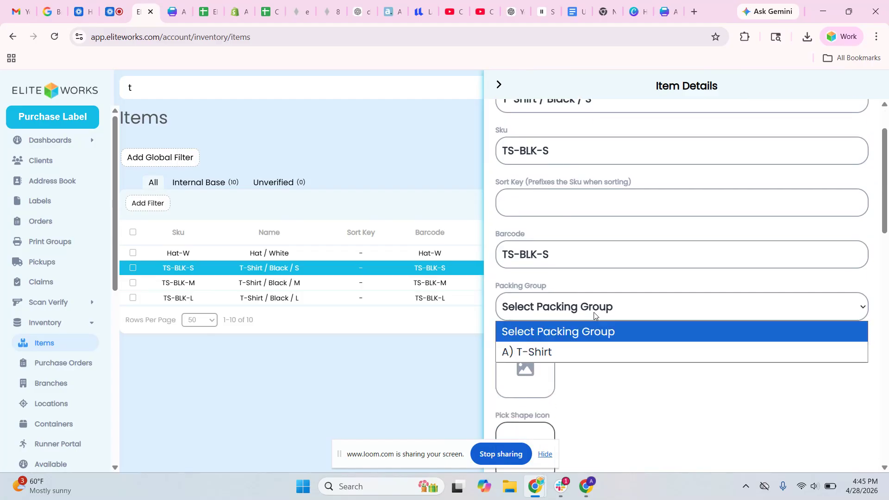
pyautogui.click(559, 351)
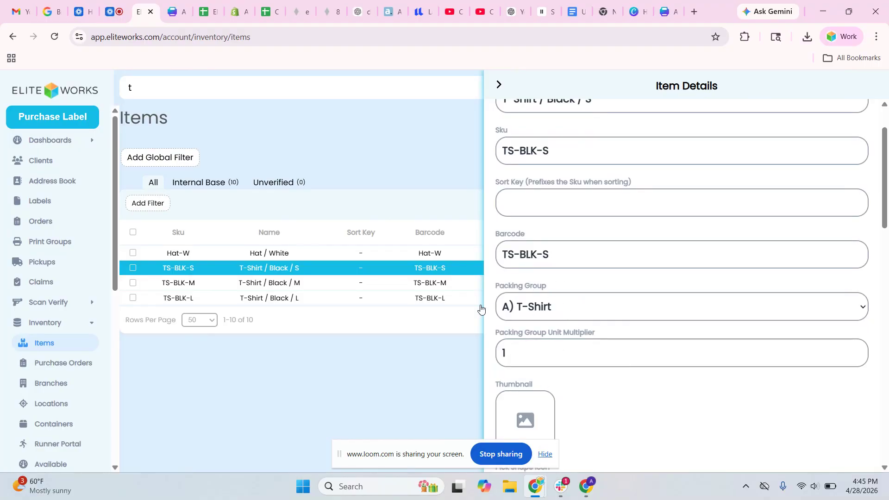
pyautogui.scroll(-15, 543, 305)
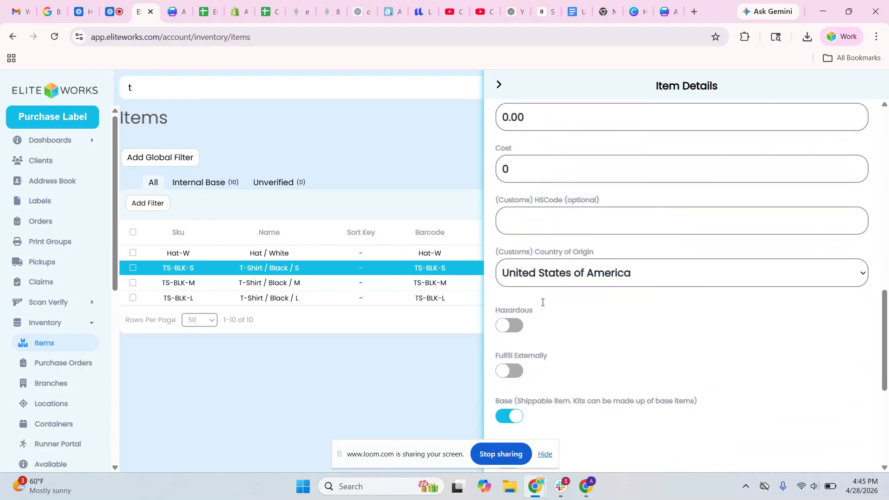
pyautogui.click(644, 452)
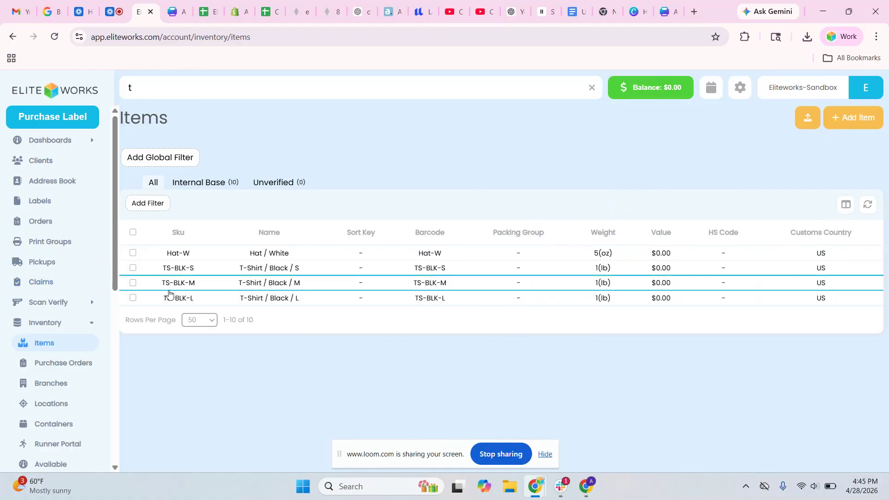
# Mass edit the black T-shirt items in sizes S, M and L, choosing A) T-Shirt as their packing group
pyautogui.click(133, 267)
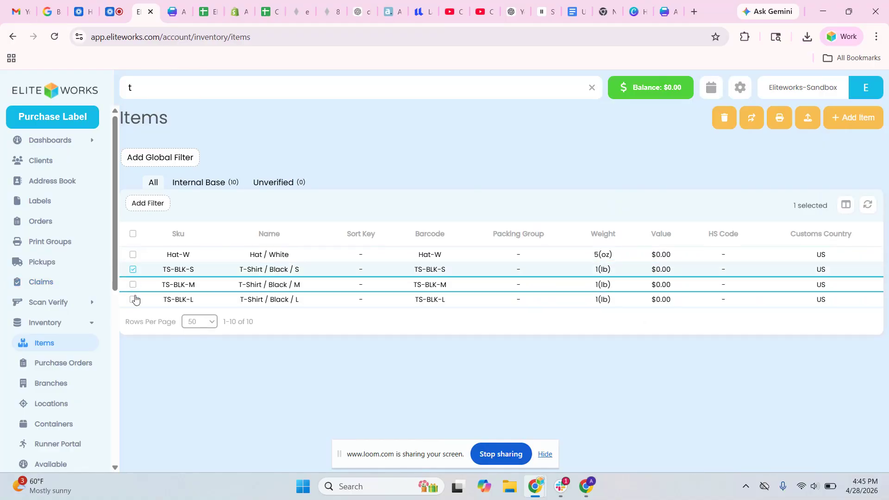
pyautogui.click(133, 283)
pyautogui.click(134, 299)
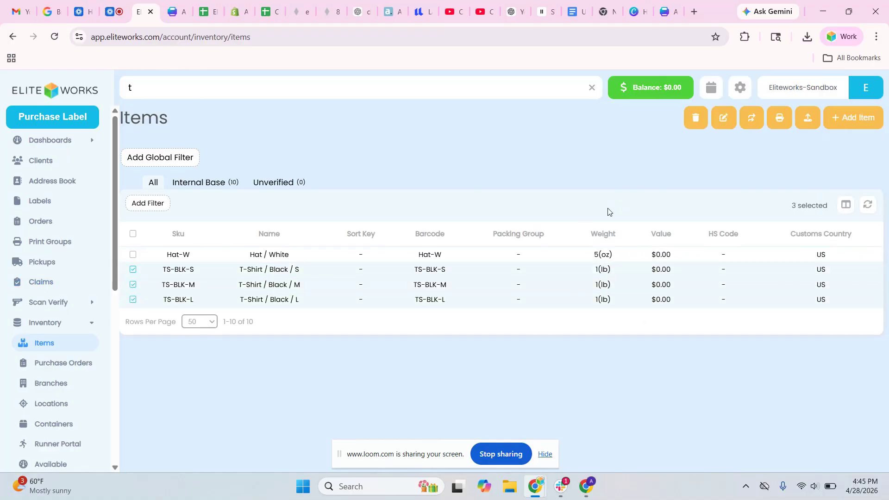
pyautogui.click(725, 120)
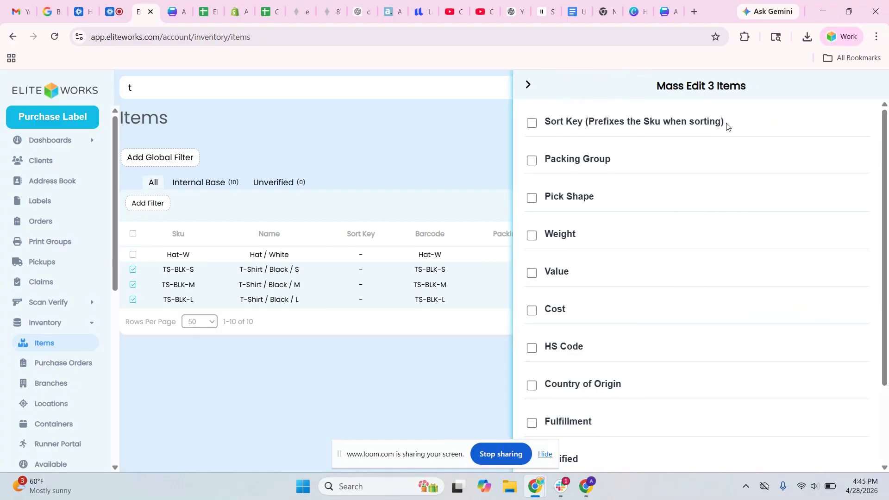
pyautogui.click(533, 164)
pyautogui.click(590, 222)
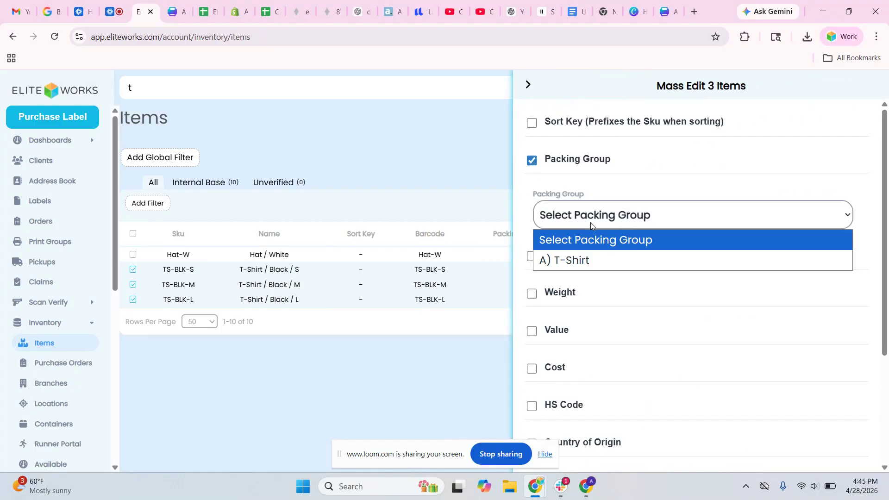
pyautogui.click(584, 277)
pyautogui.click(593, 220)
pyautogui.click(595, 256)
# Set the packing group unit multiplier of the three T-shirt items to 1 and apply the update
pyautogui.click(588, 256)
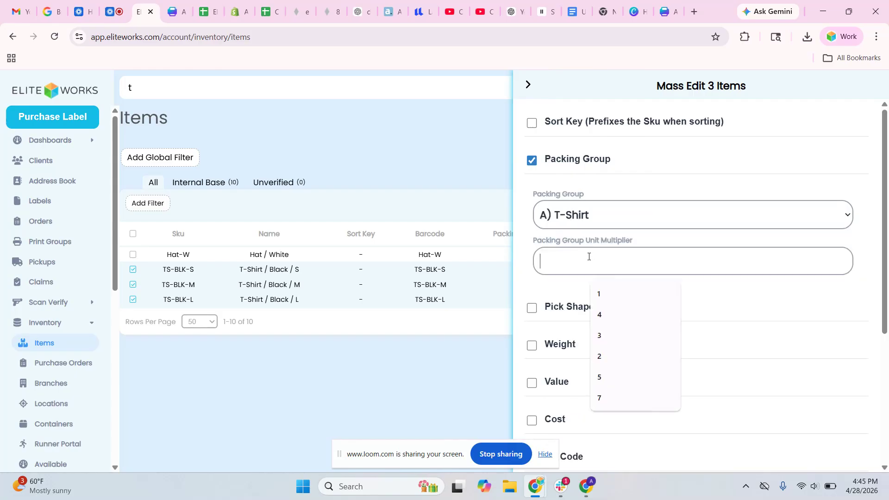
pyautogui.write('1')
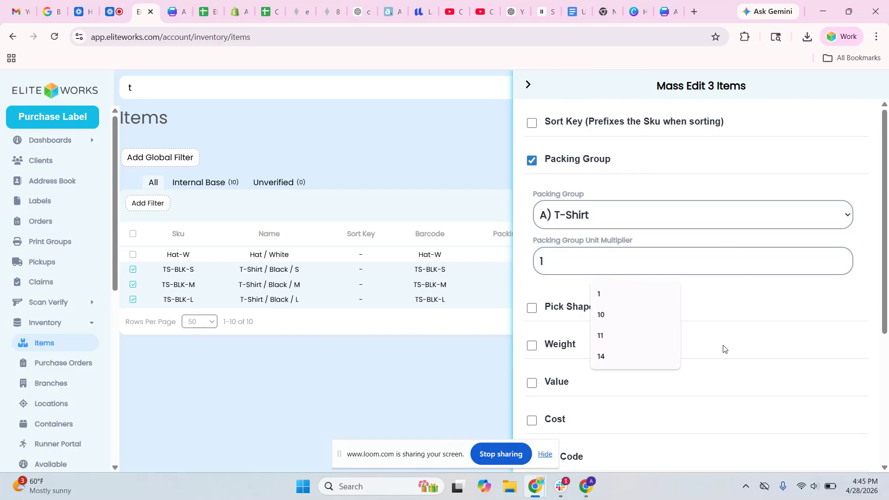
pyautogui.scroll(-5, 725, 348)
pyautogui.click(706, 447)
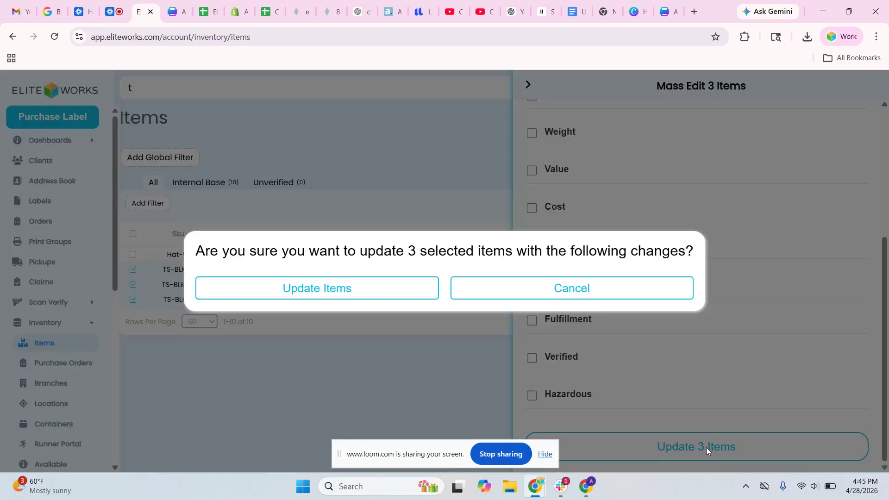
pyautogui.click(395, 291)
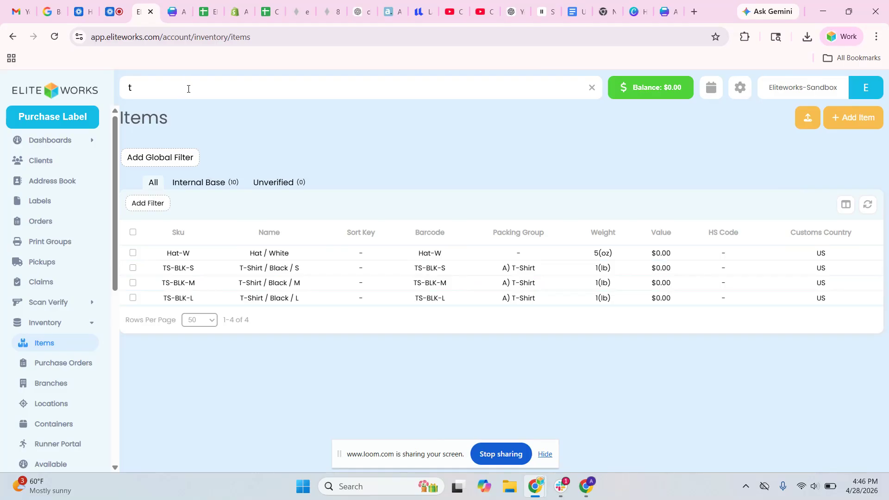
# Clear the item search and mass edit the three Faded Blue jean items, choosing A) T-Shirt as their packing group
pyautogui.press('BackSpace')
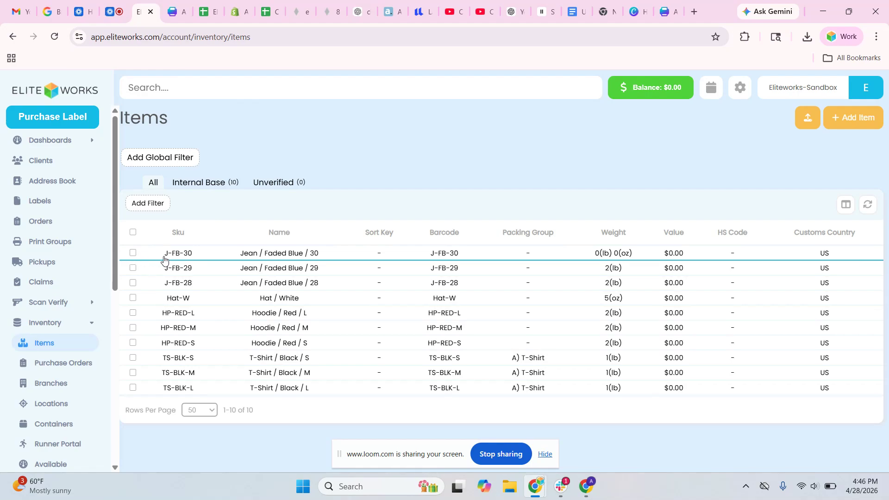
pyautogui.click(132, 253)
pyautogui.click(133, 268)
pyautogui.click(133, 285)
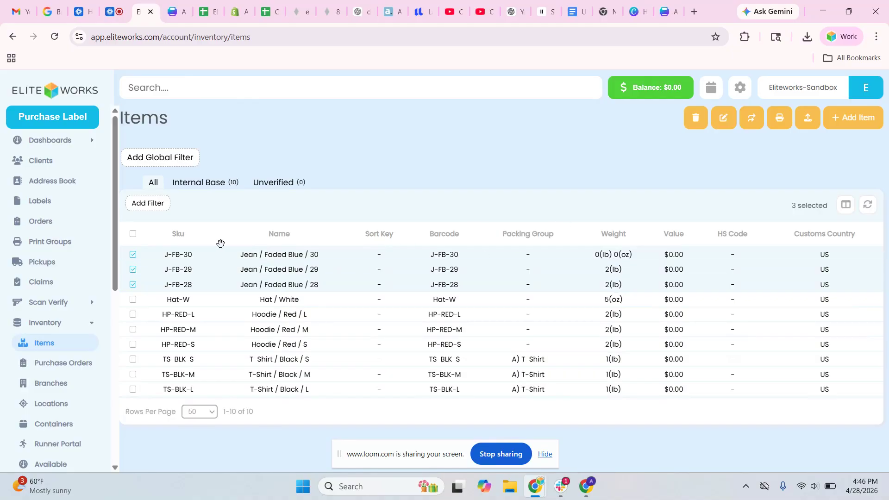
pyautogui.click(725, 118)
pyautogui.click(531, 161)
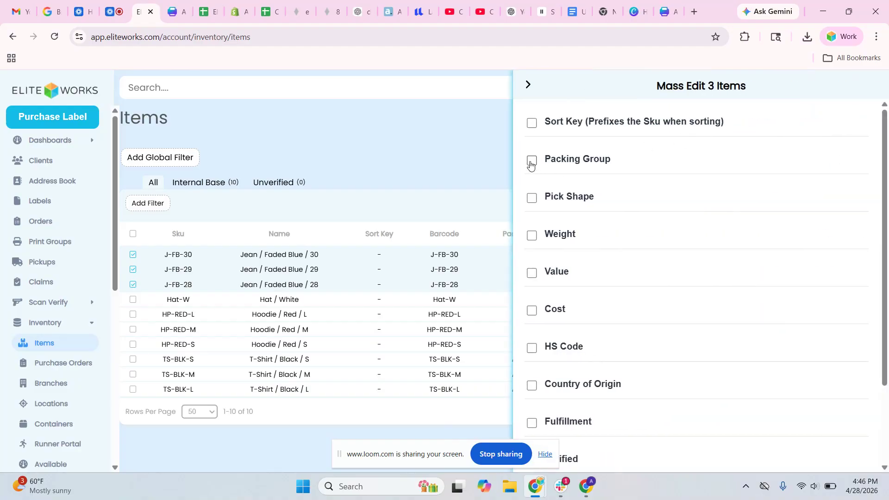
pyautogui.click(602, 222)
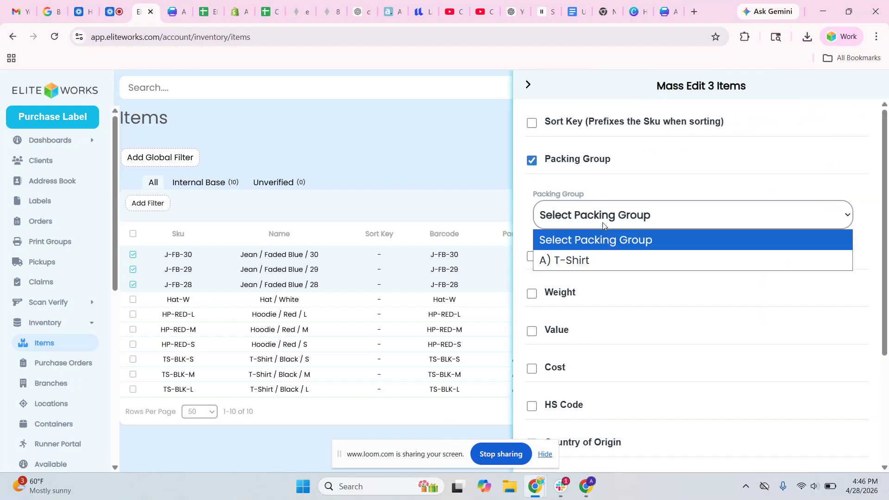
pyautogui.click(602, 260)
# Set the packing group unit multiplier of the three jean items to 2 and apply the update
pyautogui.click(592, 260)
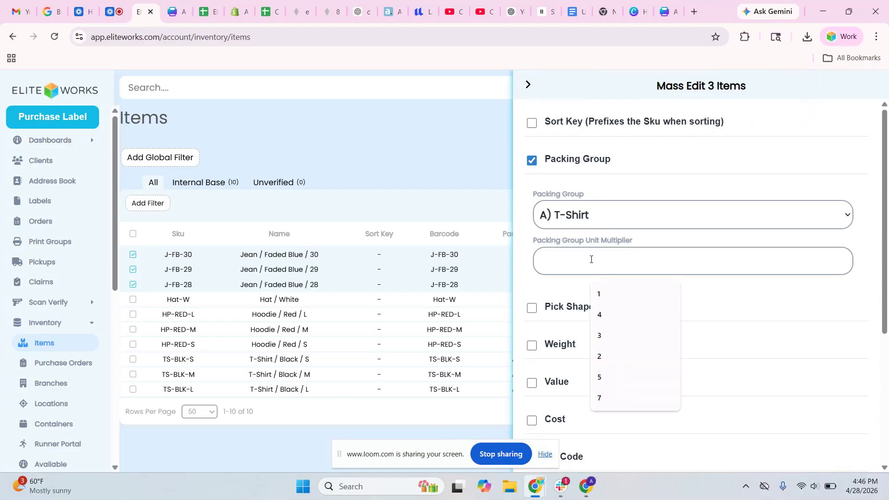
pyautogui.write('2')
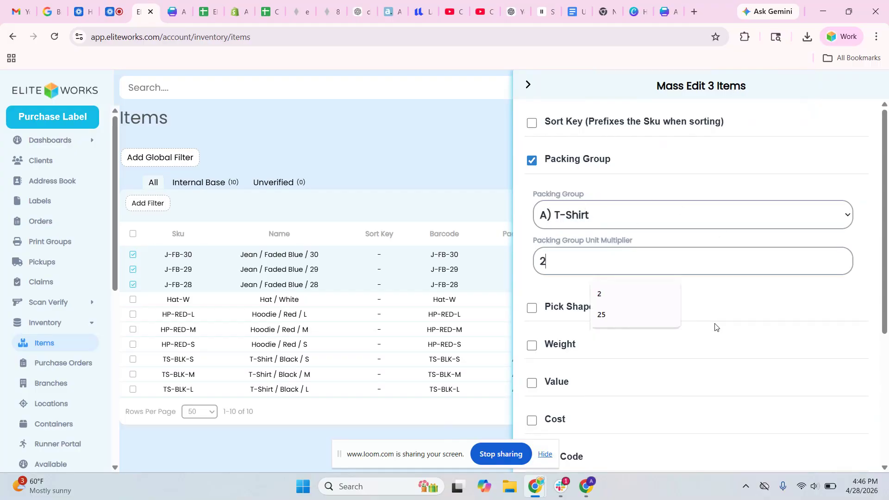
pyautogui.scroll(-5, 716, 327)
pyautogui.click(704, 448)
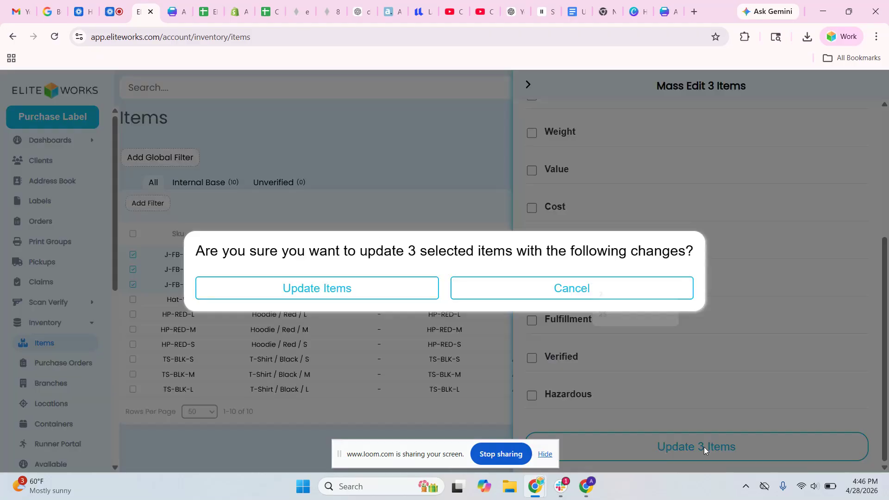
pyautogui.click(406, 297)
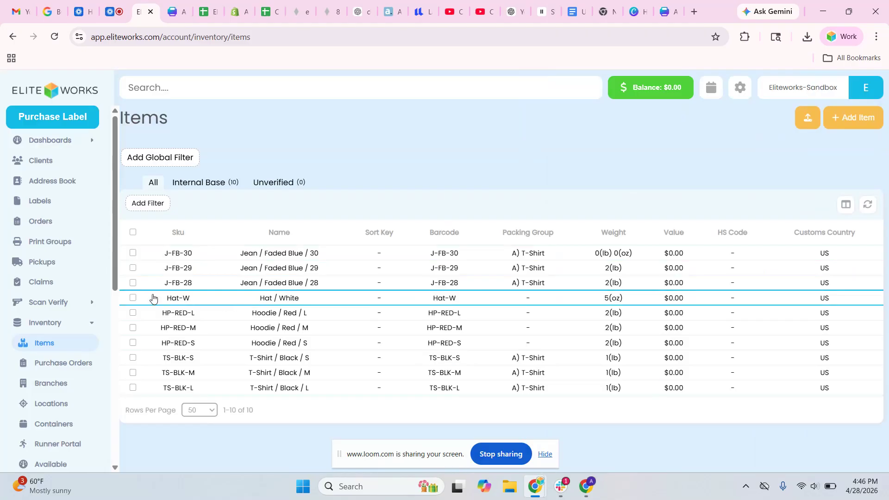
# Mass edit the red hoodie items in sizes L, M and S, choosing A) T-Shirt as their packing group
pyautogui.click(131, 314)
pyautogui.click(133, 329)
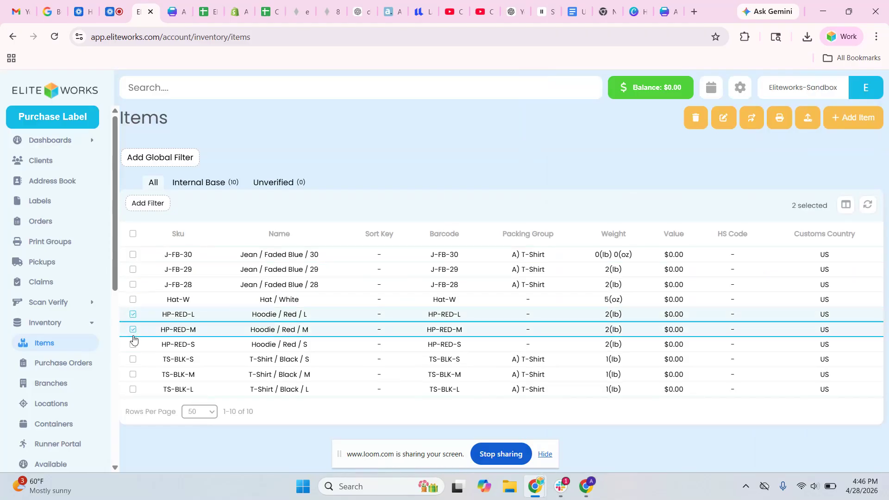
pyautogui.click(133, 345)
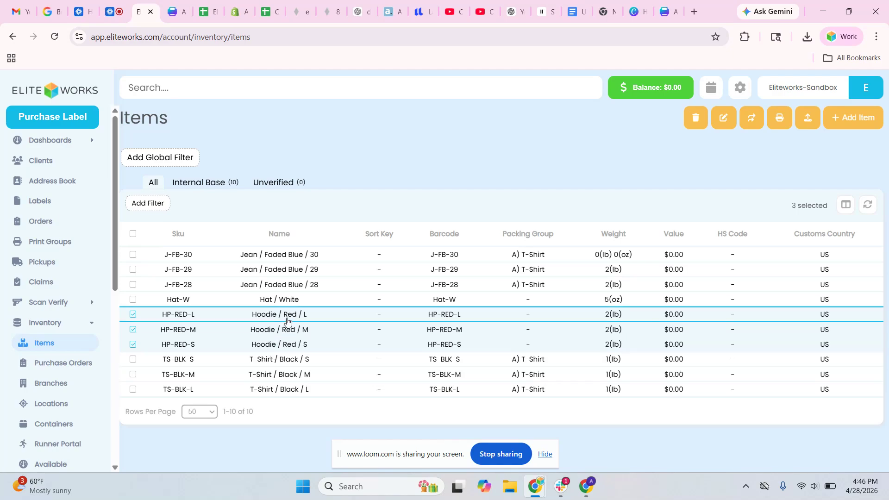
pyautogui.click(725, 119)
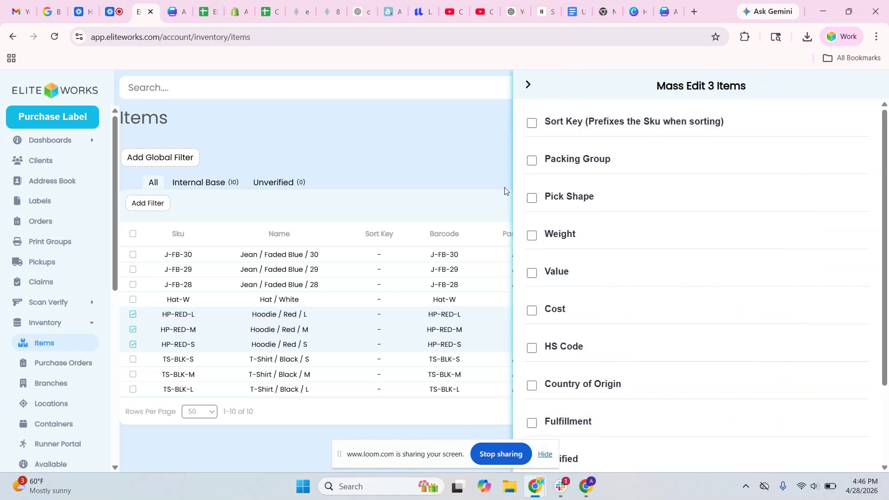
pyautogui.click(532, 160)
pyautogui.click(576, 210)
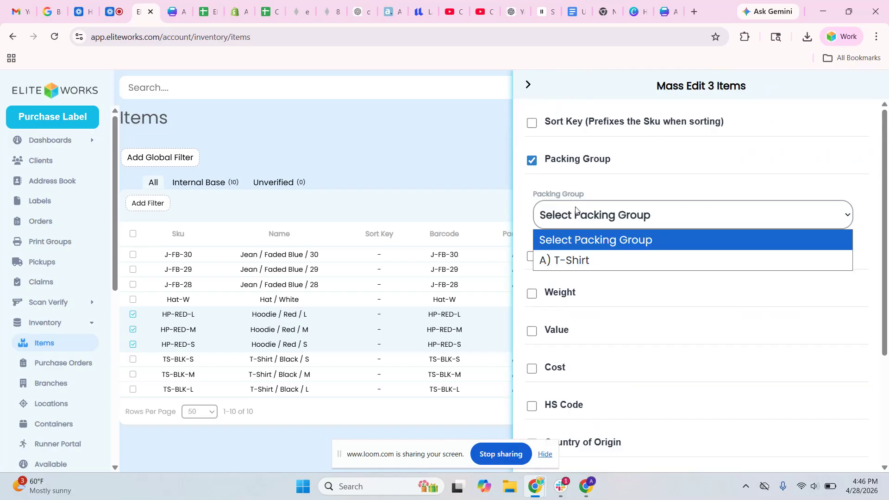
pyautogui.click(557, 263)
# Set the packing group unit multiplier of the three hoodie items to 3 and apply the update
pyautogui.click(558, 264)
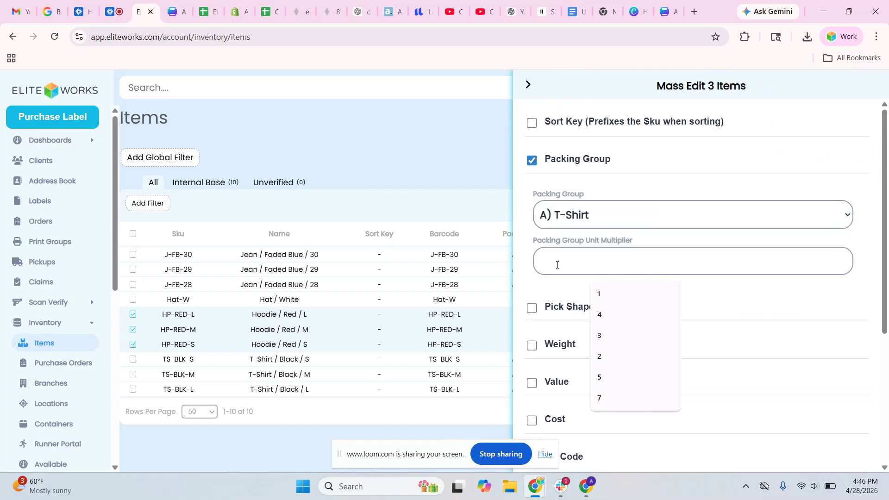
pyautogui.write('3')
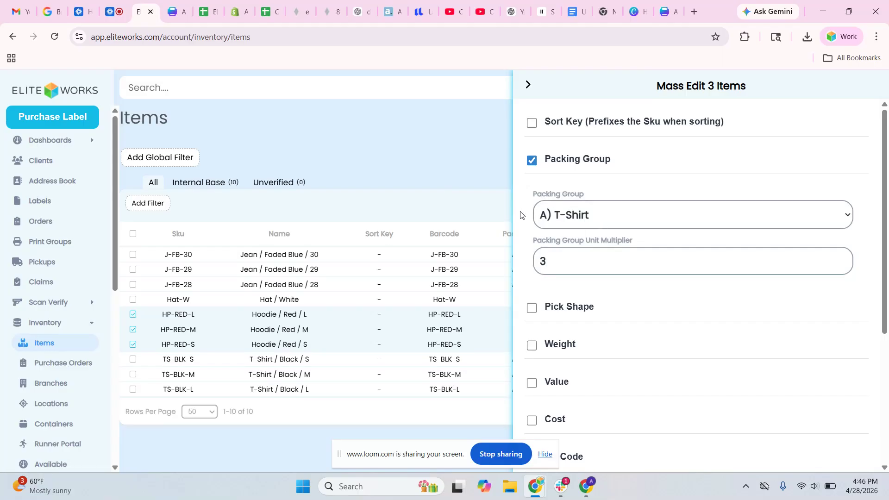
pyautogui.scroll(-5, 690, 340)
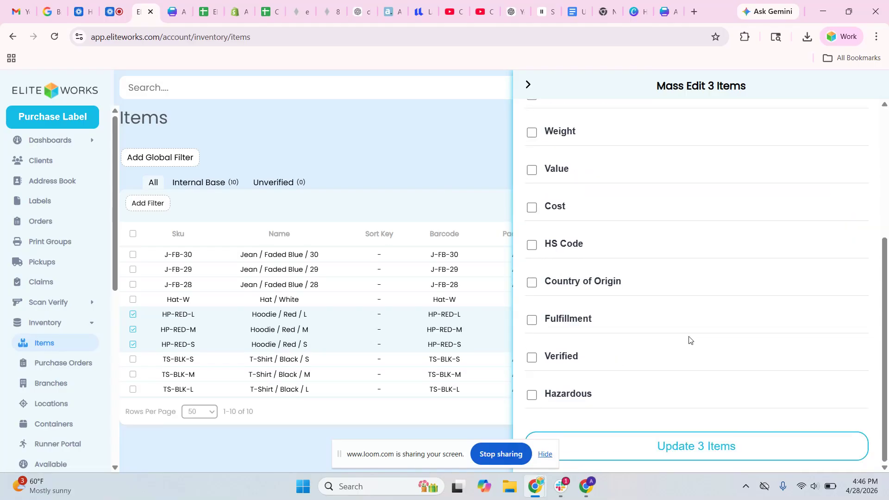
pyautogui.click(704, 444)
pyautogui.click(356, 291)
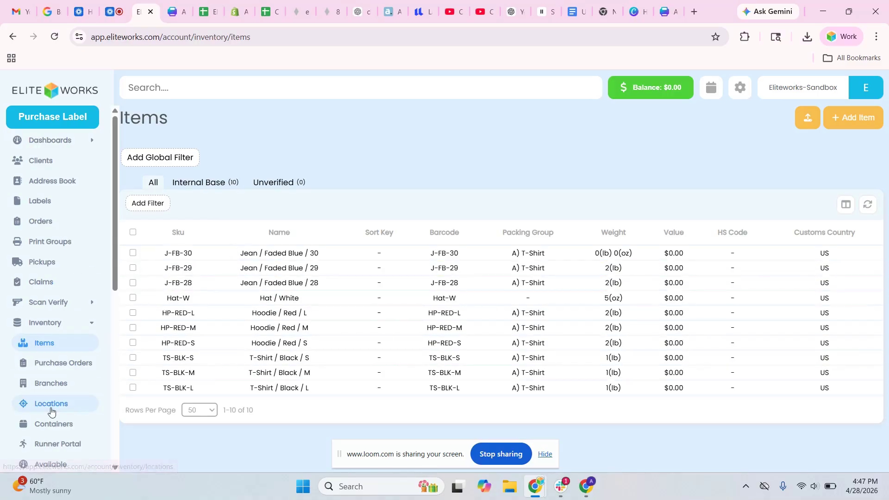
# Start a new automation combination for the Box 10x10x10 package and name it Box 10x10x10
pyautogui.scroll(-3, 53, 410)
pyautogui.scroll(-6, 51, 408)
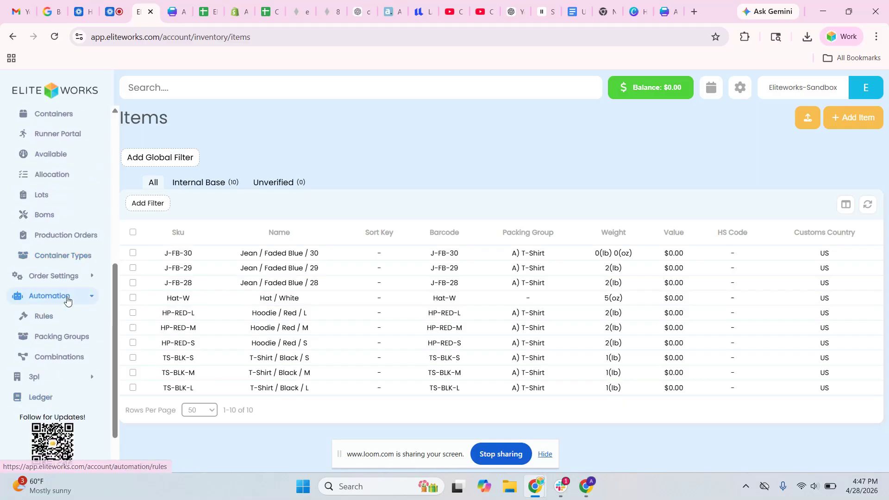
pyautogui.click(78, 341)
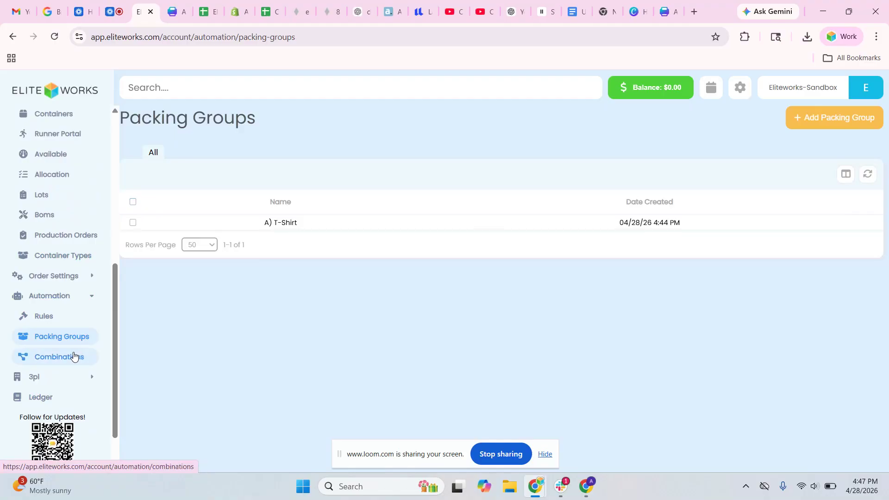
pyautogui.click(74, 360)
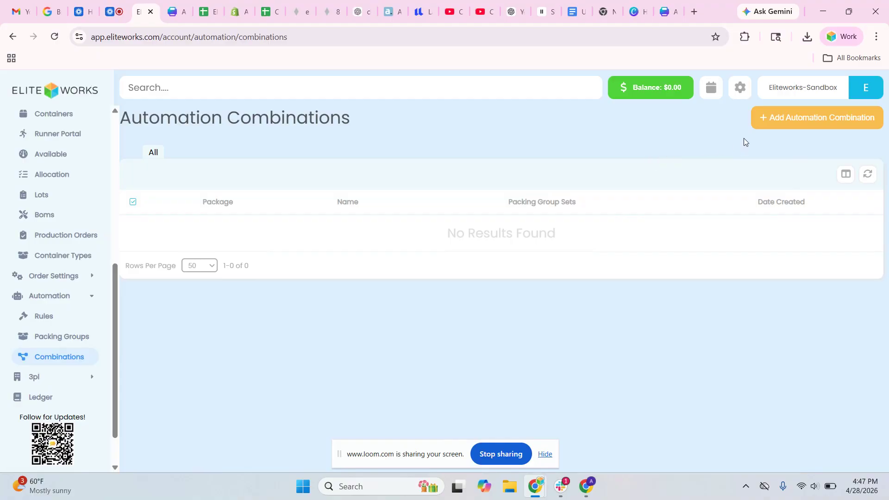
pyautogui.click(806, 125)
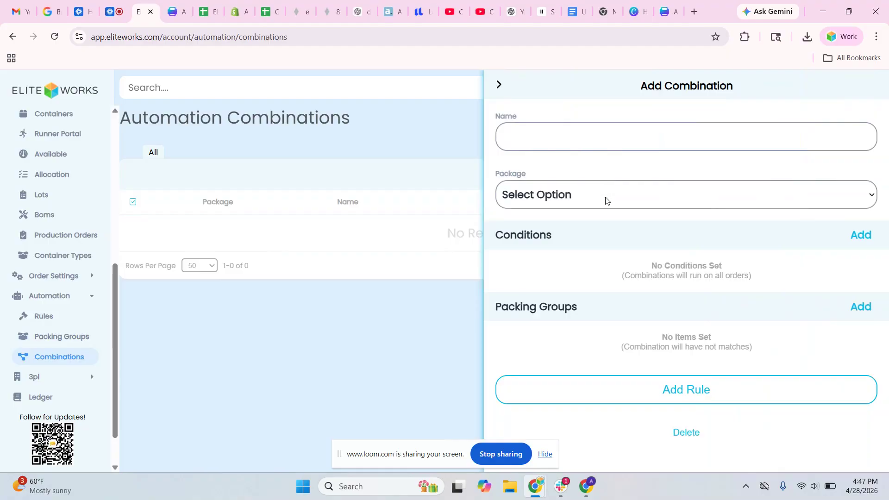
pyautogui.click(607, 201)
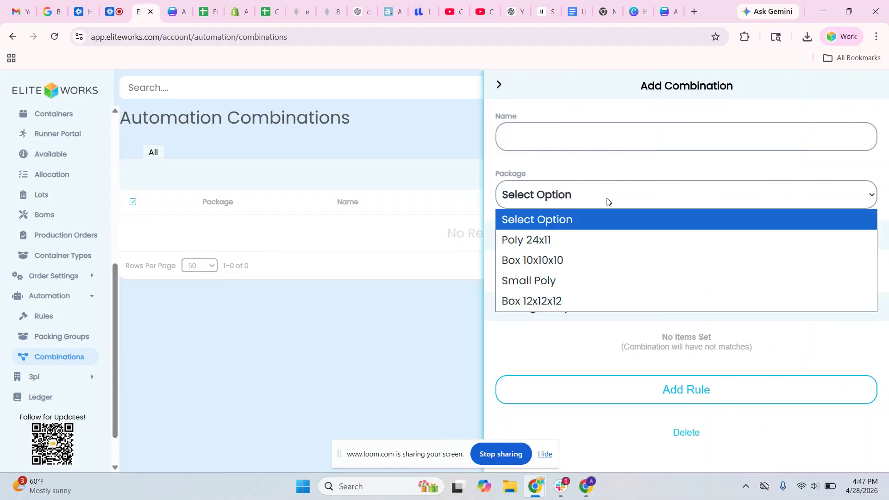
pyautogui.click(575, 255)
pyautogui.click(569, 147)
pyautogui.write('Box 10x')
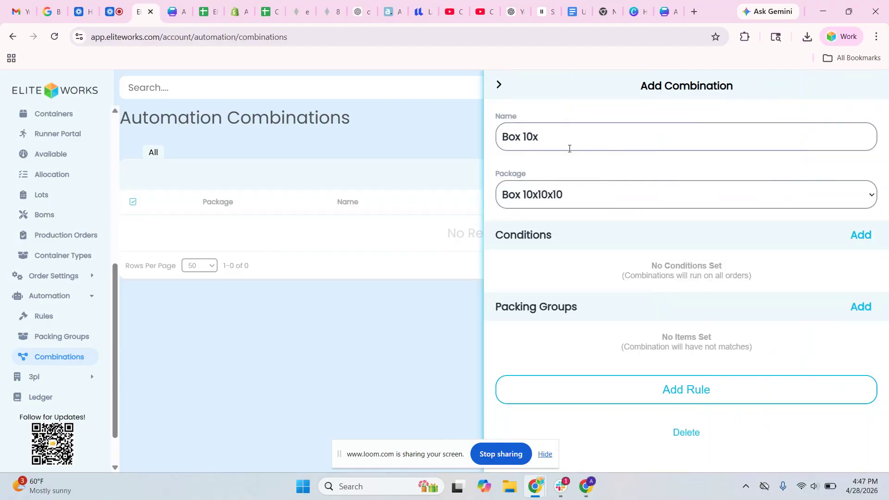
pyautogui.write('00x10')
# Add an A) T-Shirt packing group rule with min 0 and max 4, and save the combination as "Box 10x10x10 - A)4"
pyautogui.click(858, 310)
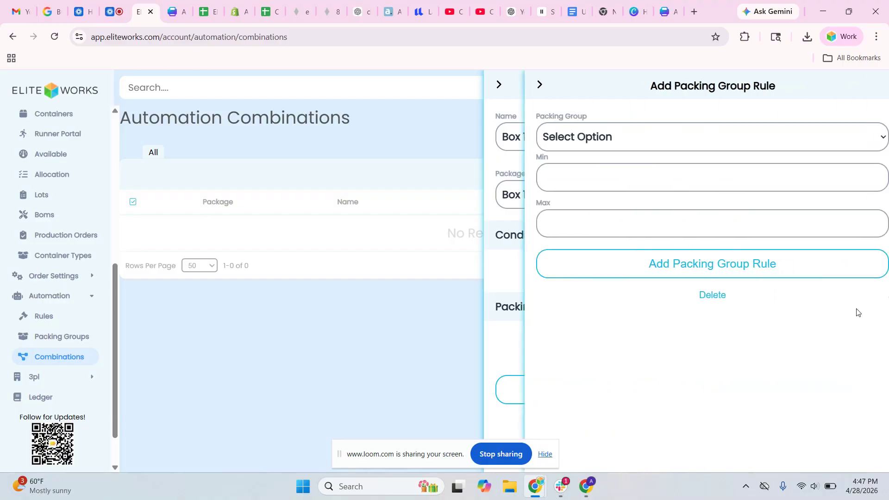
pyautogui.click(618, 138)
pyautogui.click(597, 183)
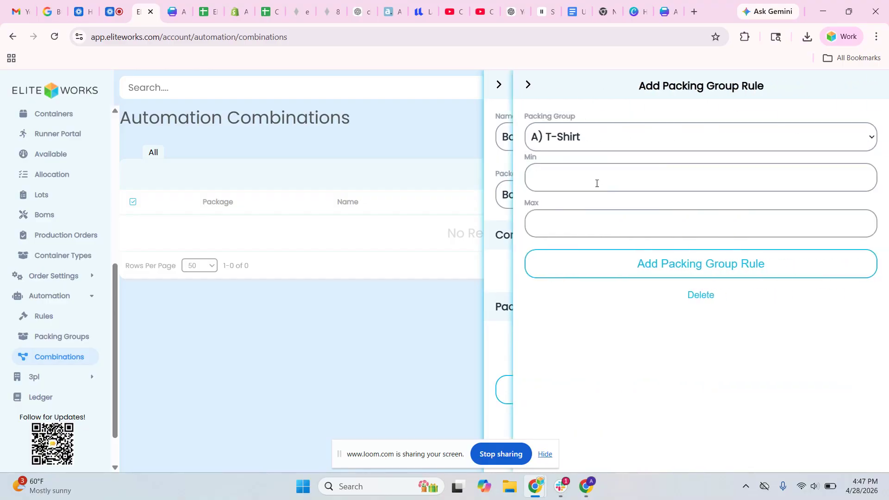
pyautogui.click(597, 183)
pyautogui.write('0')
pyautogui.click(556, 231)
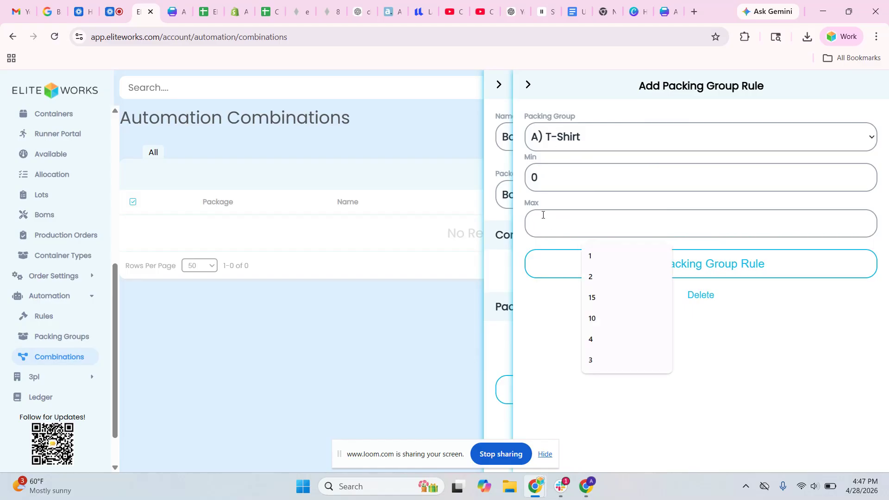
pyautogui.write('4')
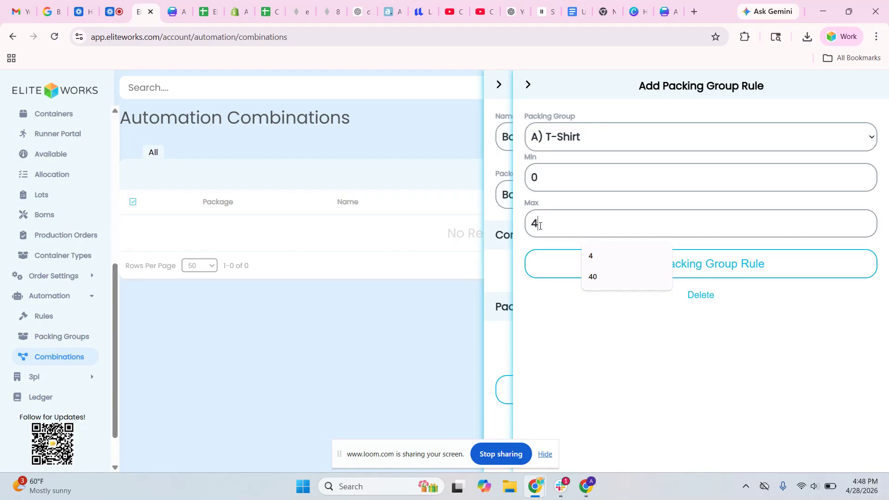
pyautogui.click(760, 263)
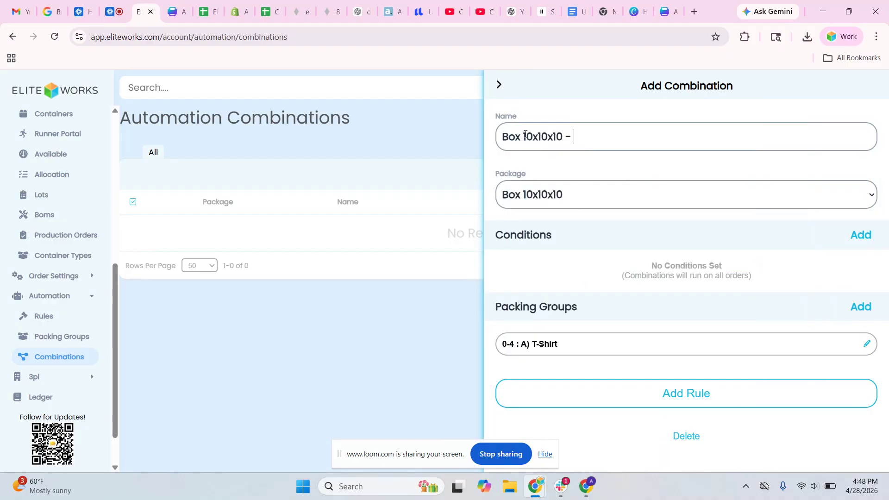
pyautogui.write('A)4')
pyautogui.click(676, 401)
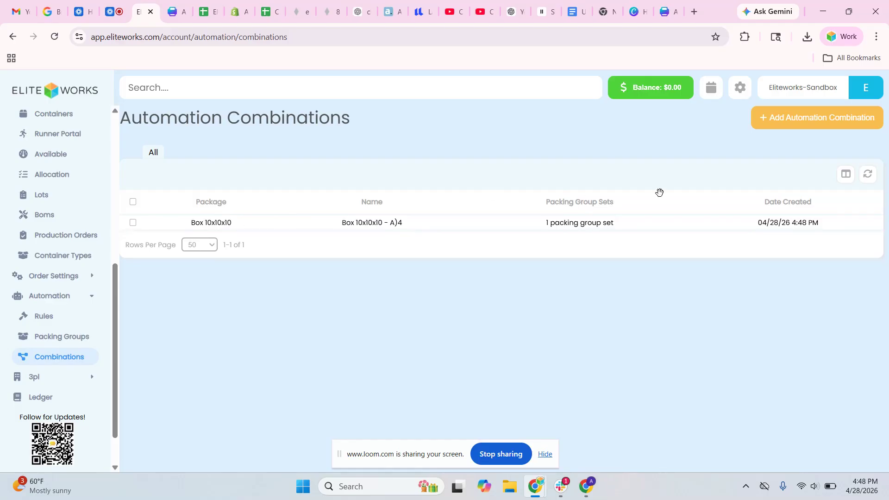
# Start another automation combination for the Small Poly package and name it "Small Poly - A)2"
pyautogui.click(769, 122)
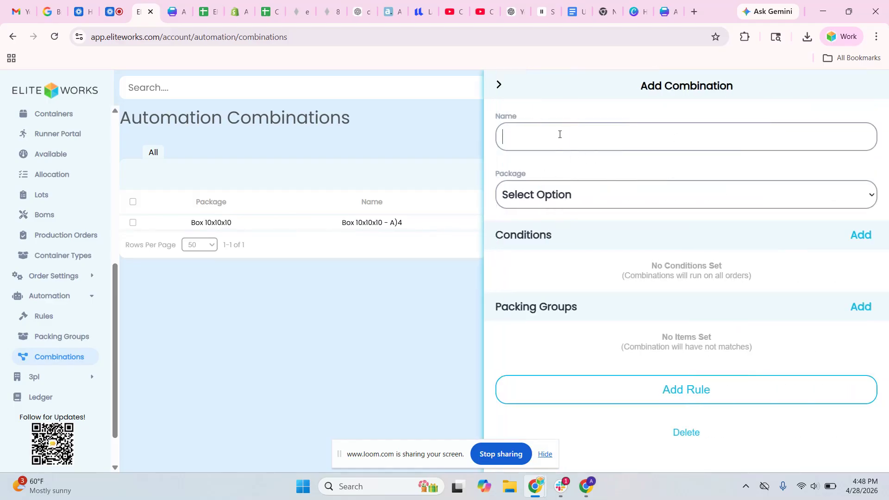
pyautogui.click(559, 134)
pyautogui.click(545, 197)
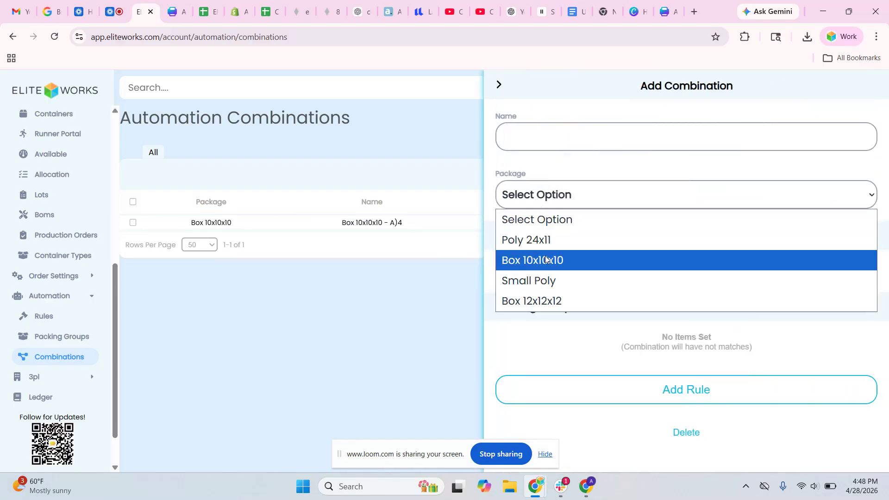
pyautogui.click(548, 281)
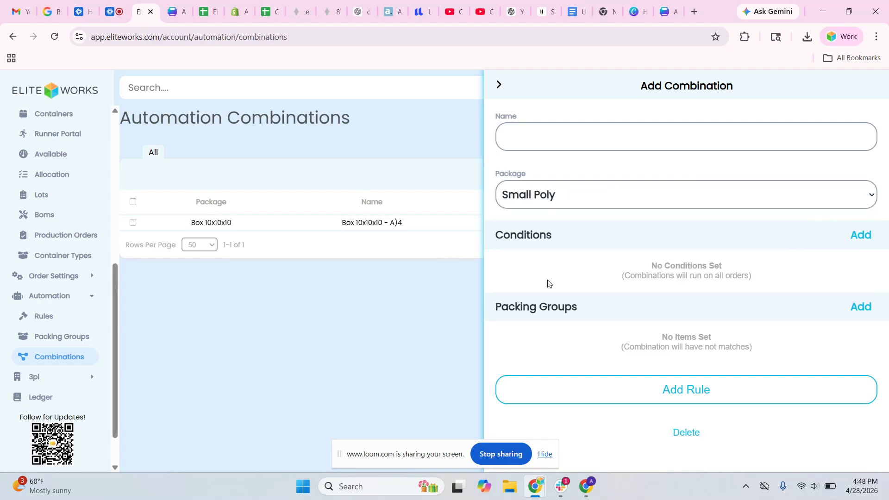
pyautogui.click(543, 135)
pyautogui.write('Small Poly - a')
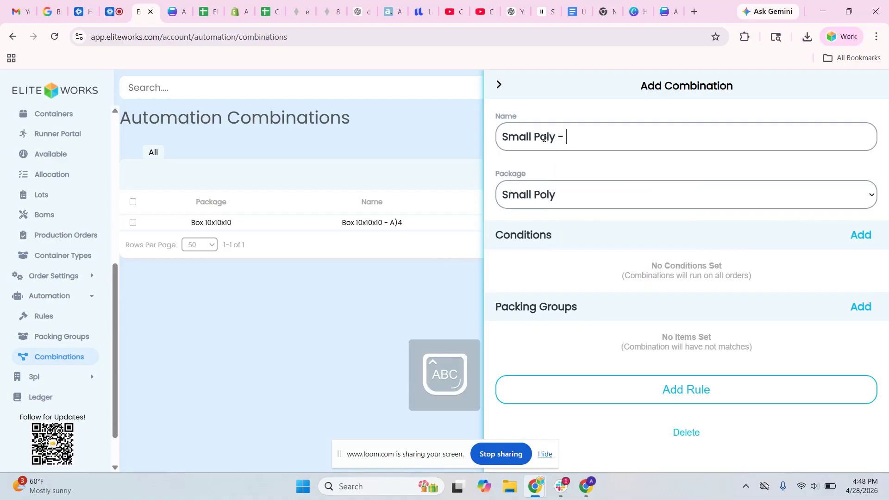
pyautogui.press('capslock')
pyautogui.write('A)2')
# Add an A) T-Shirt packing group rule with min 0 and max 2 to the Small Poly combination and save it
pyautogui.click(862, 310)
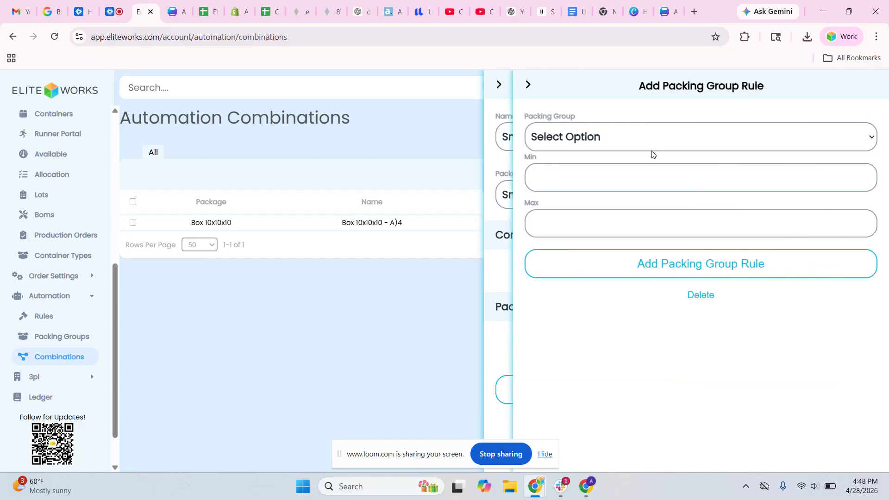
pyautogui.click(641, 142)
pyautogui.click(642, 182)
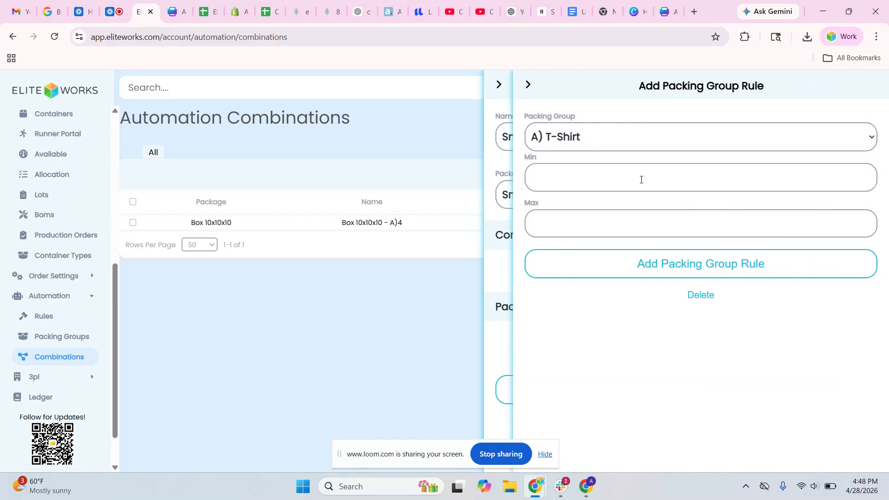
pyautogui.click(640, 180)
pyautogui.write('0')
pyautogui.write('2')
pyautogui.click(716, 273)
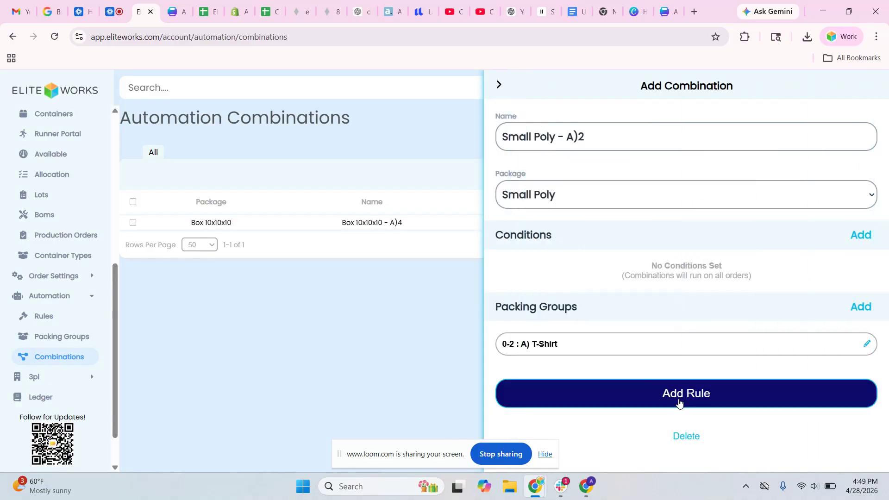
pyautogui.click(679, 398)
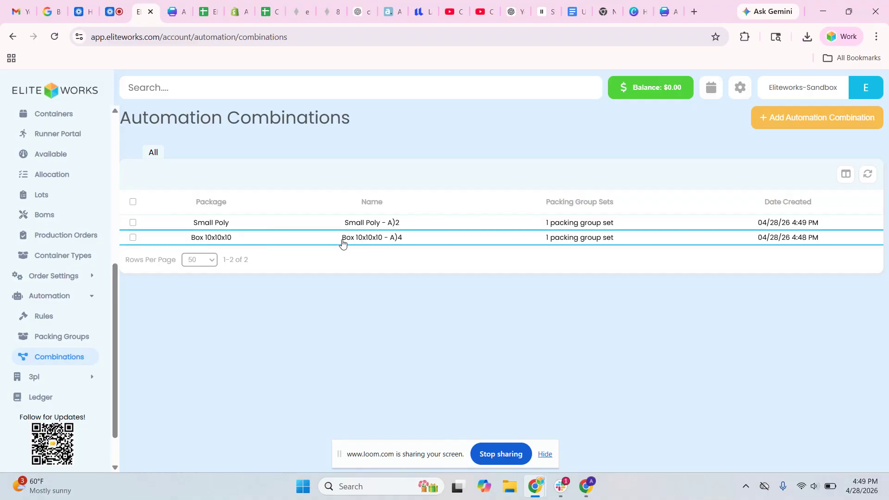
# Rerun the automation on the partially allocated order and refresh the order list
pyautogui.scroll(2, 25, 197)
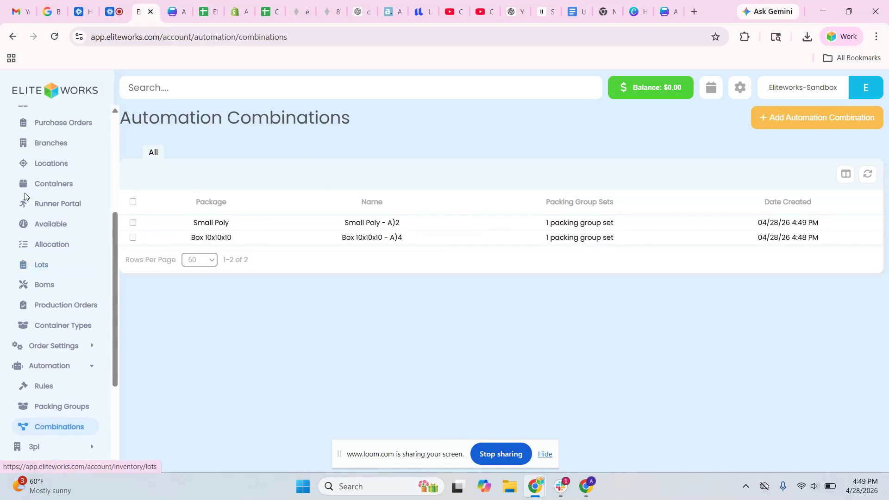
pyautogui.scroll(5, 36, 180)
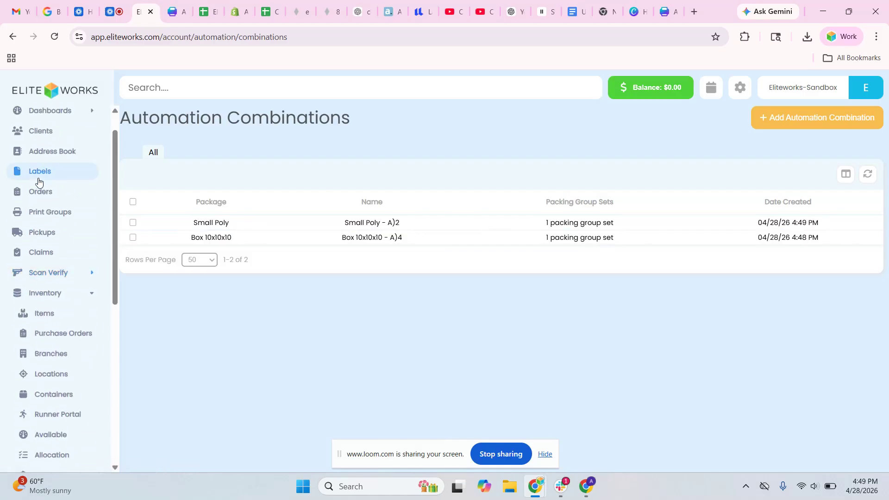
pyautogui.click(42, 194)
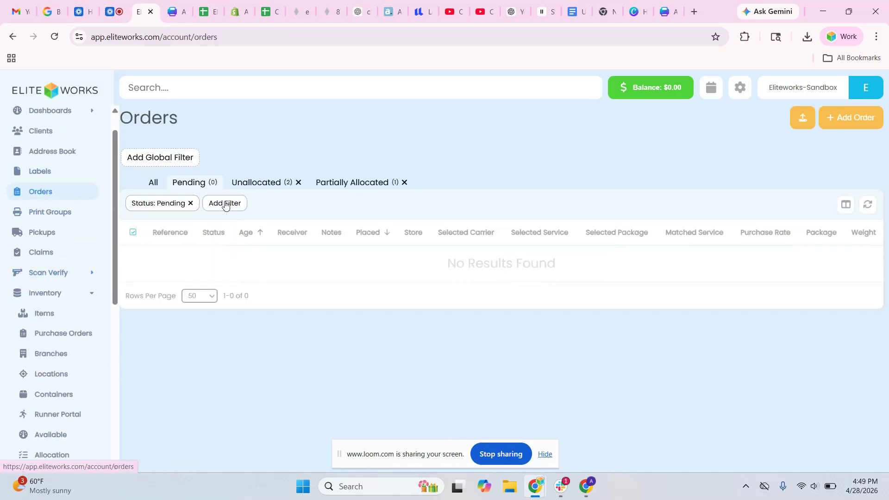
pyautogui.click(274, 184)
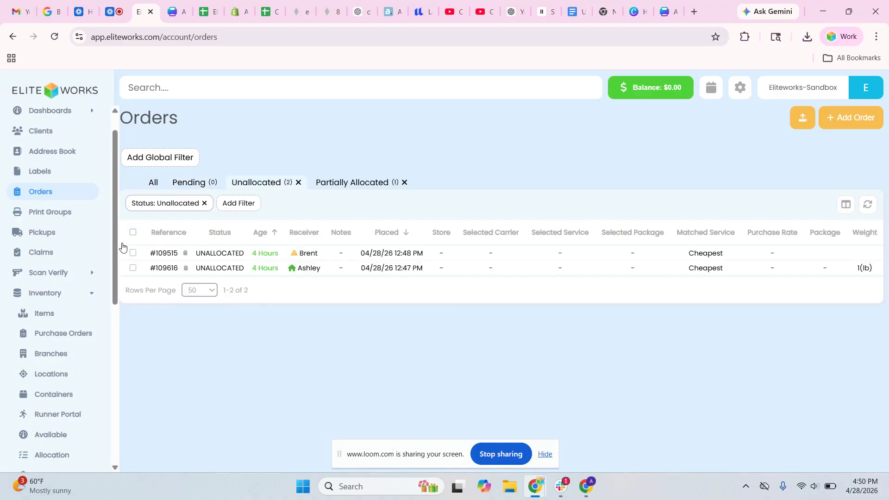
pyautogui.click(369, 182)
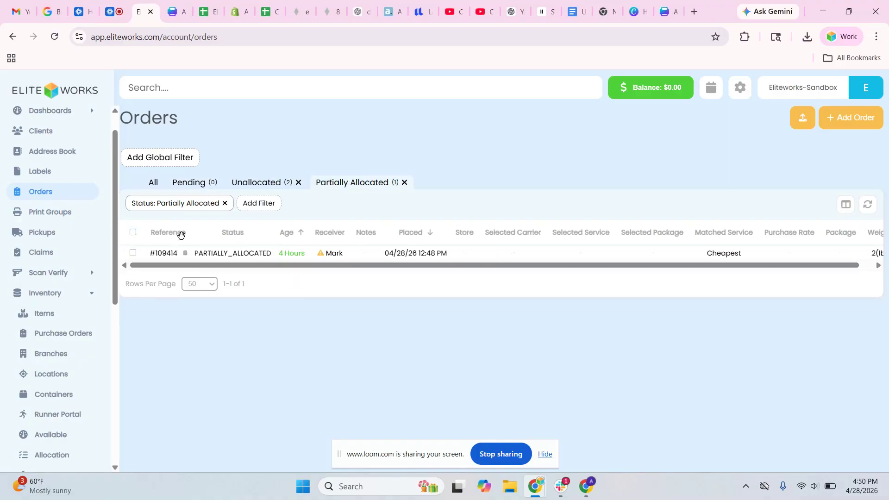
pyautogui.click(134, 234)
pyautogui.click(226, 154)
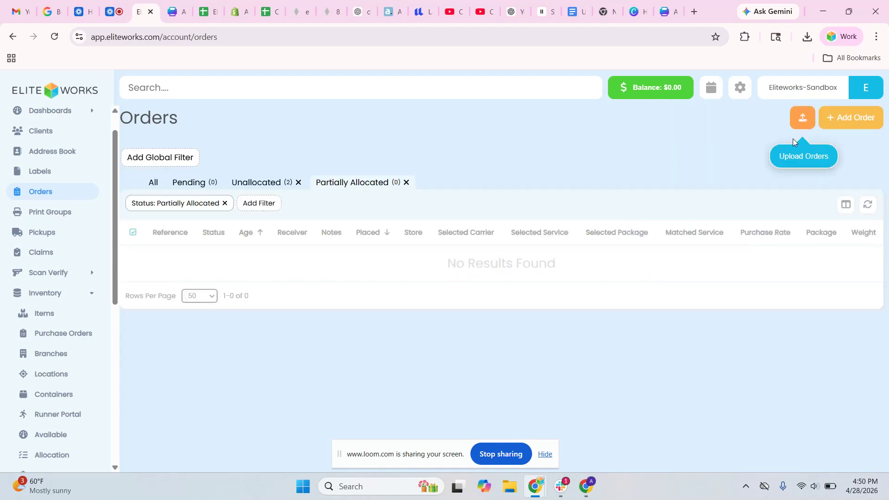
pyautogui.click(869, 212)
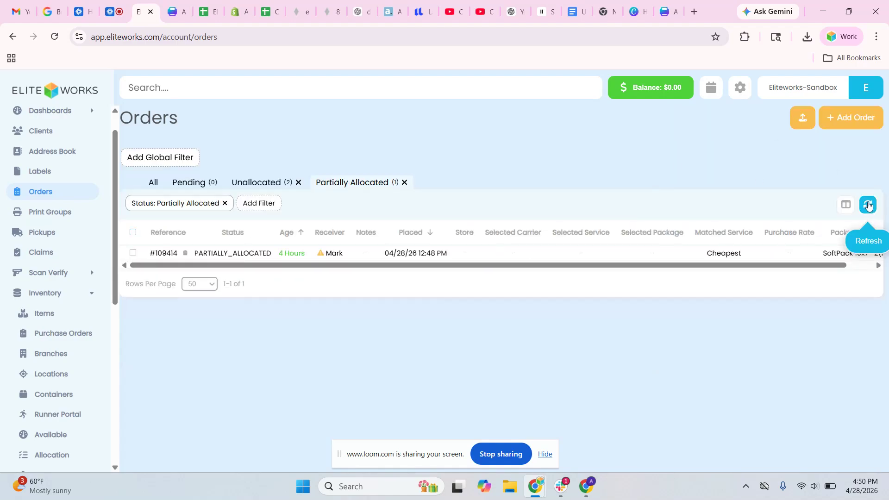
pyautogui.click(869, 212)
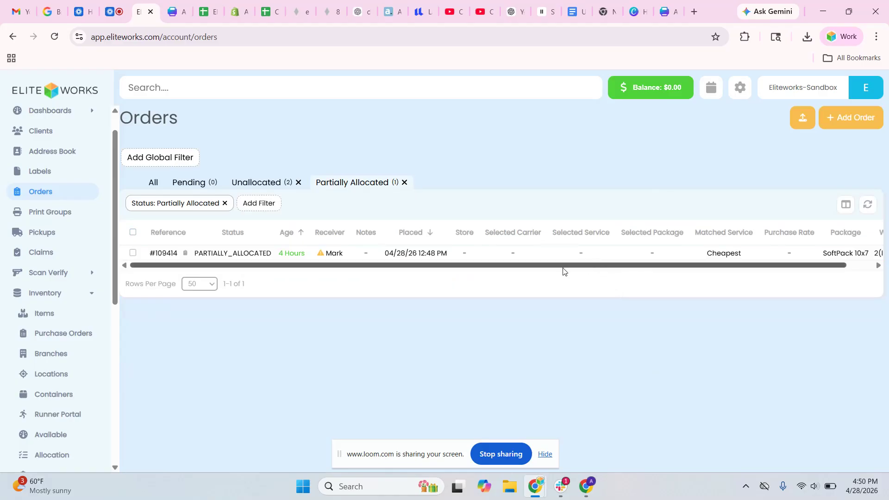
# Open the partially allocated order's details and show the available choices for its package
pyautogui.moveTo(563, 272); pyautogui.dragTo(645, 274)
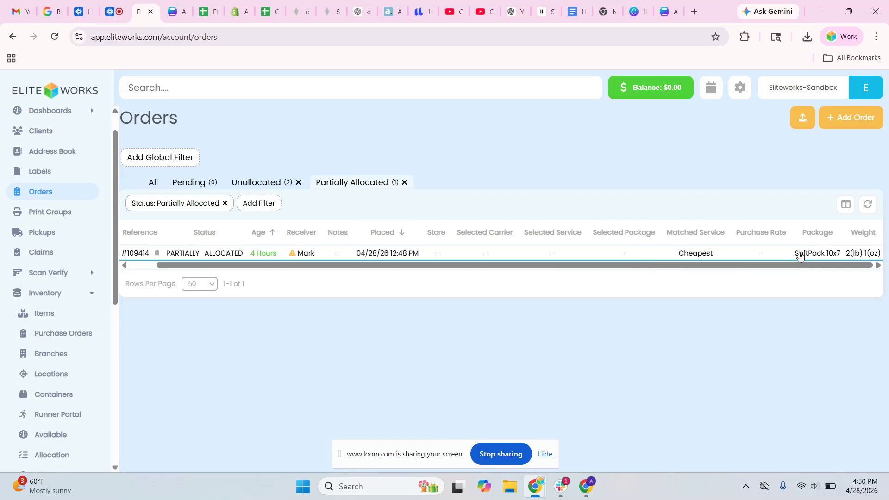
pyautogui.click(815, 253)
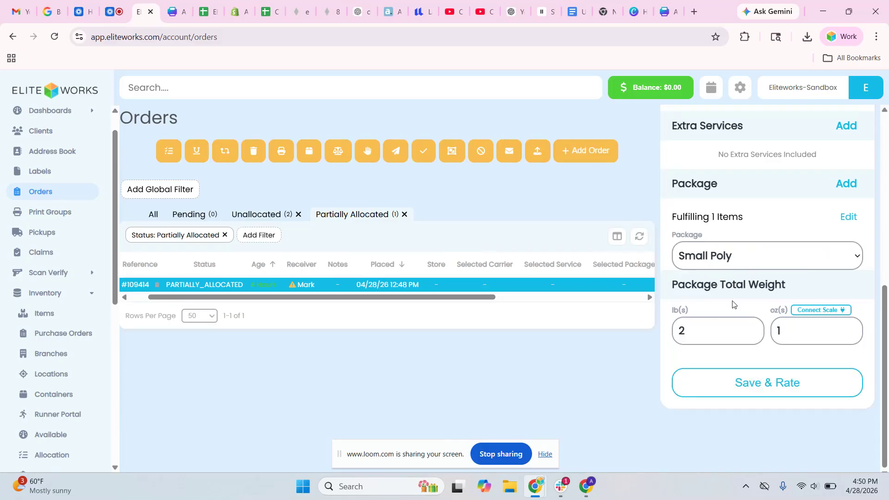
pyautogui.click(717, 261)
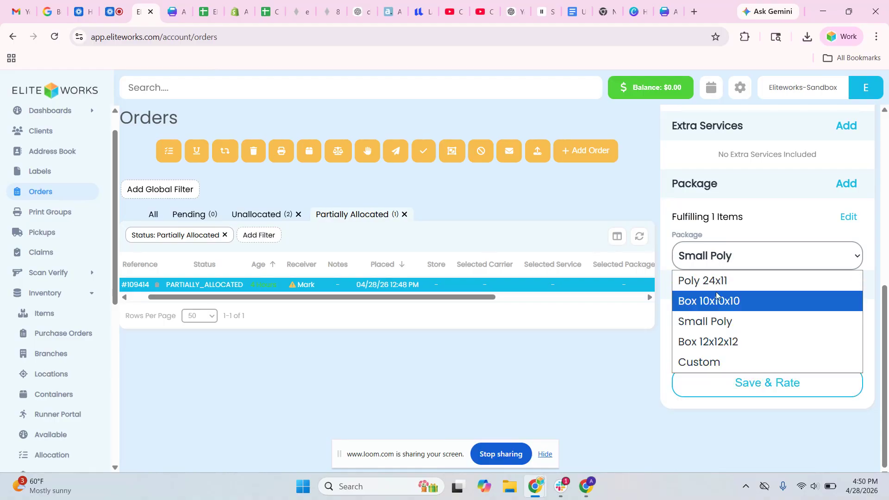